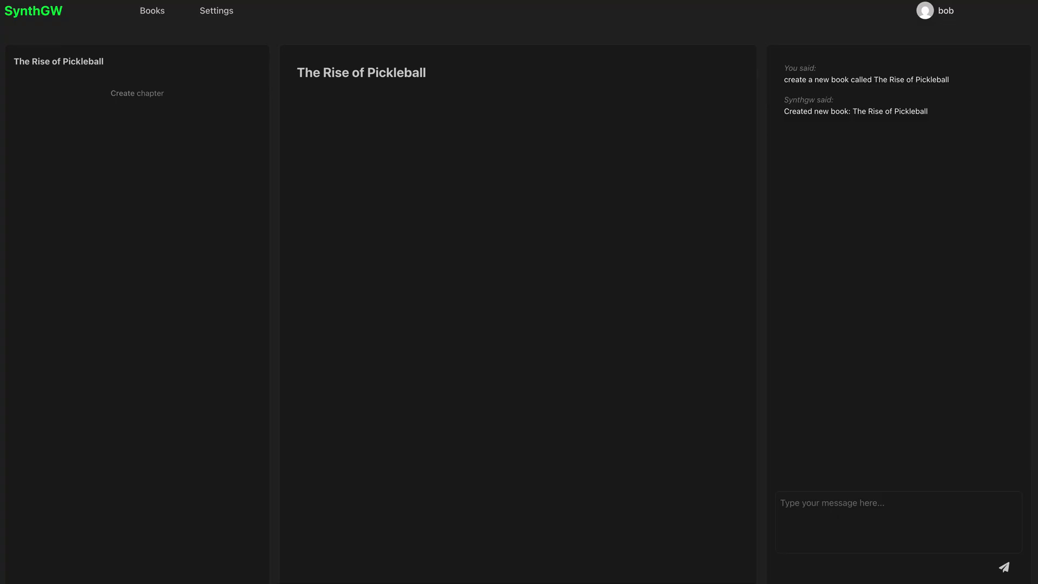
Step: Ask the assistant to add an Introduction chapter discussing why pickleball is so popular today, kept to 1500 words
{"action": "left_click", "coordinate": [874, 535]}
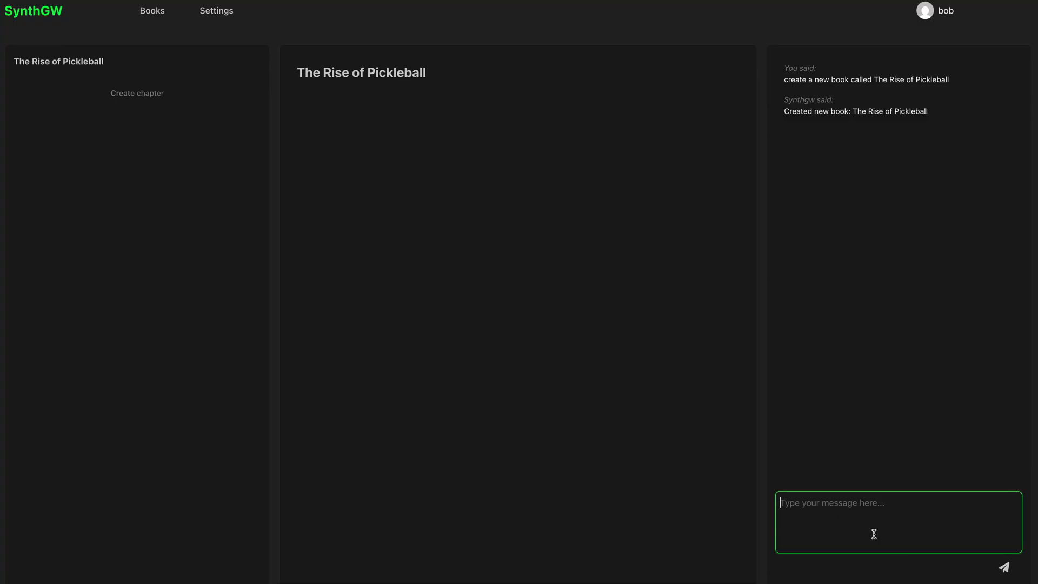
{"action": "type", "text": "add an Introduction chapter. It should discuss why pickleball is so popular today. Keep it to 1500 words"}
{"action": "key", "text": "Return"}
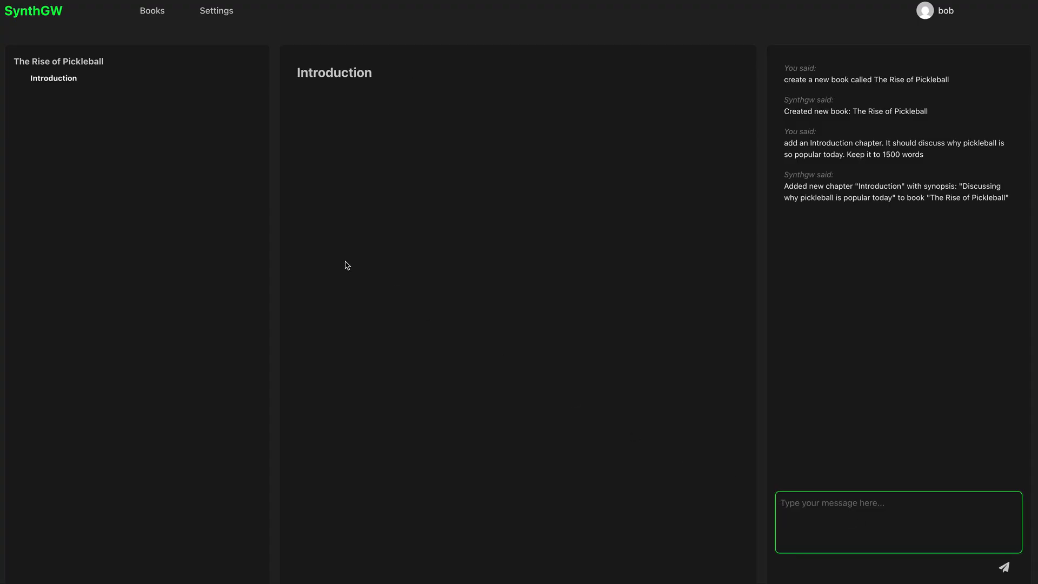
Step: Check the Introduction chapter's title, synopsis and topics setting, leaving them as they are
{"action": "left_click", "coordinate": [57, 80]}
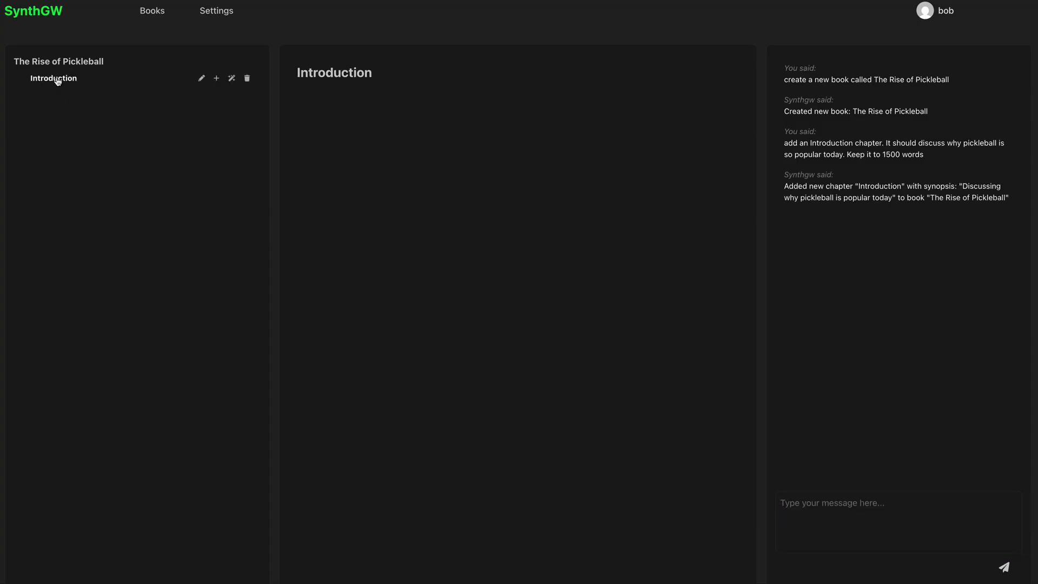
{"action": "left_click", "coordinate": [202, 78]}
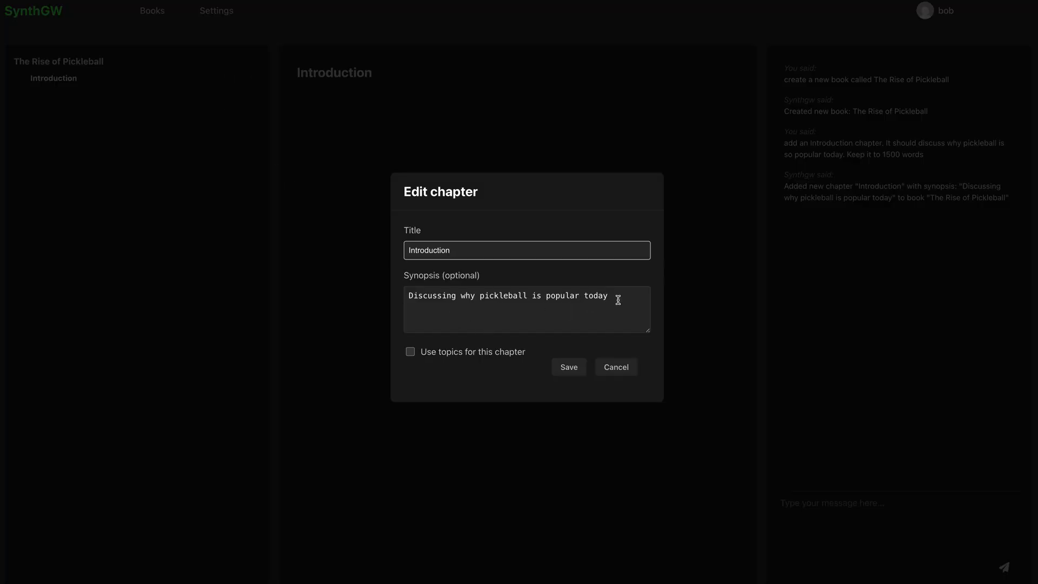
{"action": "left_click", "coordinate": [610, 373]}
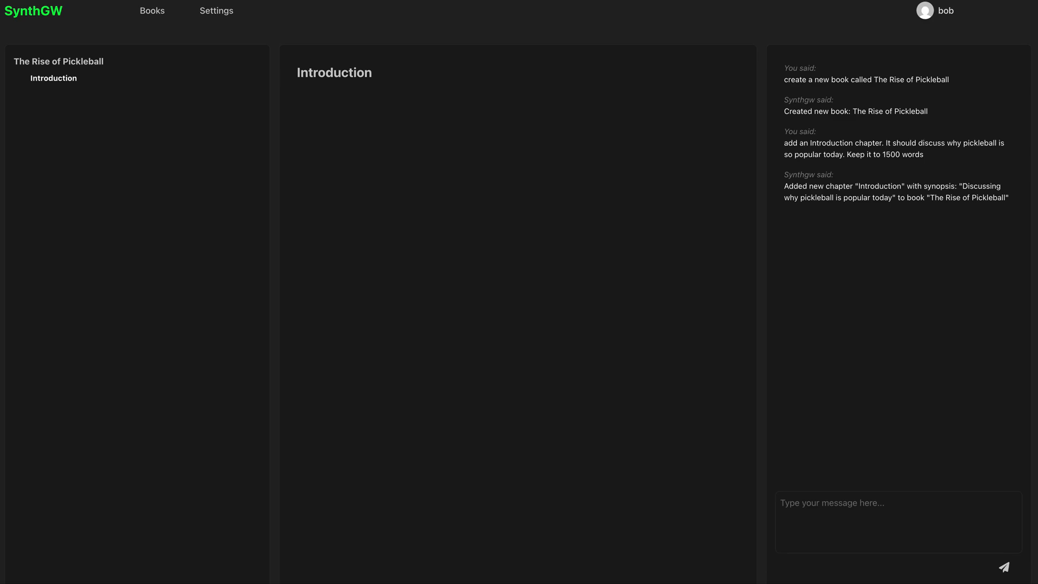
Step: Ask the assistant to add a chapter called The History of Pickleball, covering first creation to today in 5000 words, using topics
{"action": "left_click", "coordinate": [837, 516]}
{"action": "type", "text": "add a new chapter called The History of Pickleball. It should cover pickleball from first creation to today. Shoot for 5000 words. Use topics"}
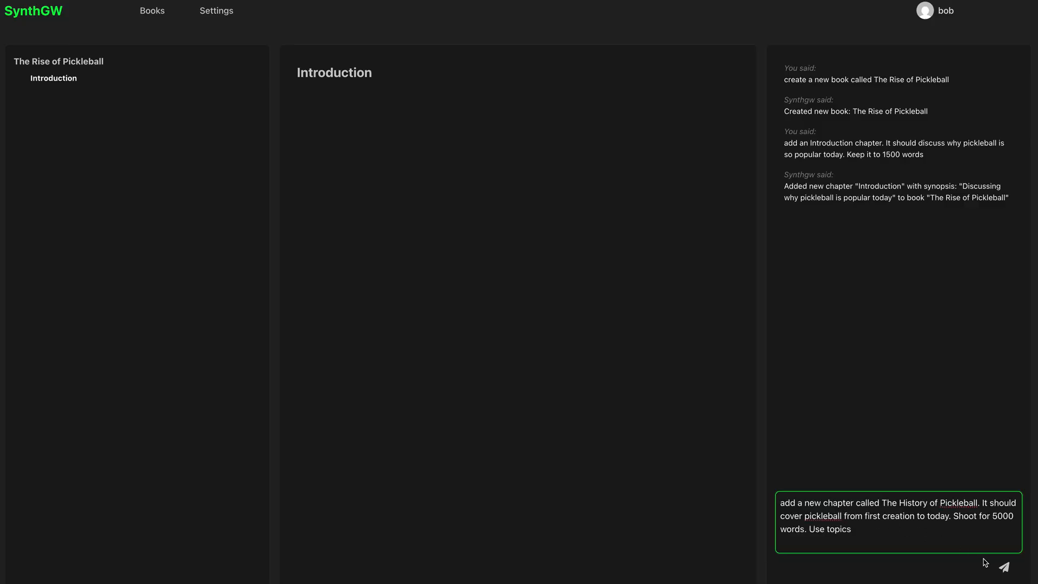
{"action": "left_click", "coordinate": [1003, 566]}
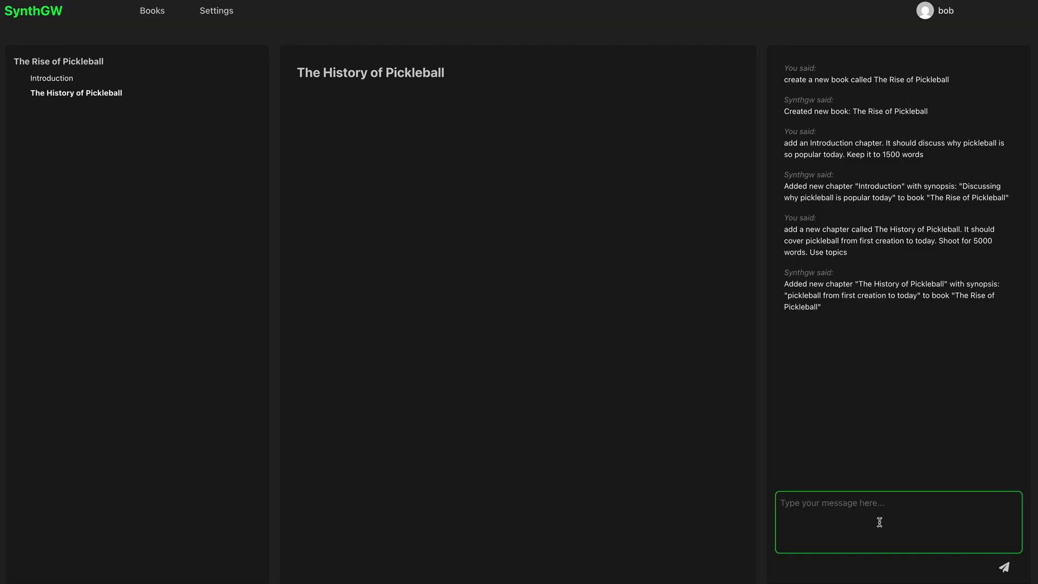
Step: Check the title, synopsis and topics setting of The History of Pickleball chapter without changing them
{"action": "left_click", "coordinate": [78, 98]}
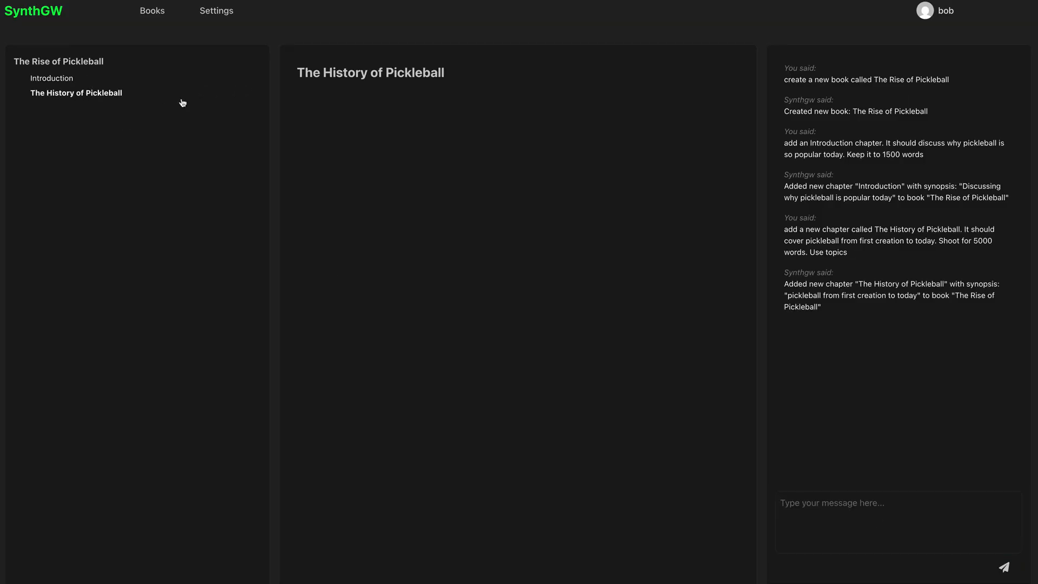
{"action": "left_click", "coordinate": [202, 94]}
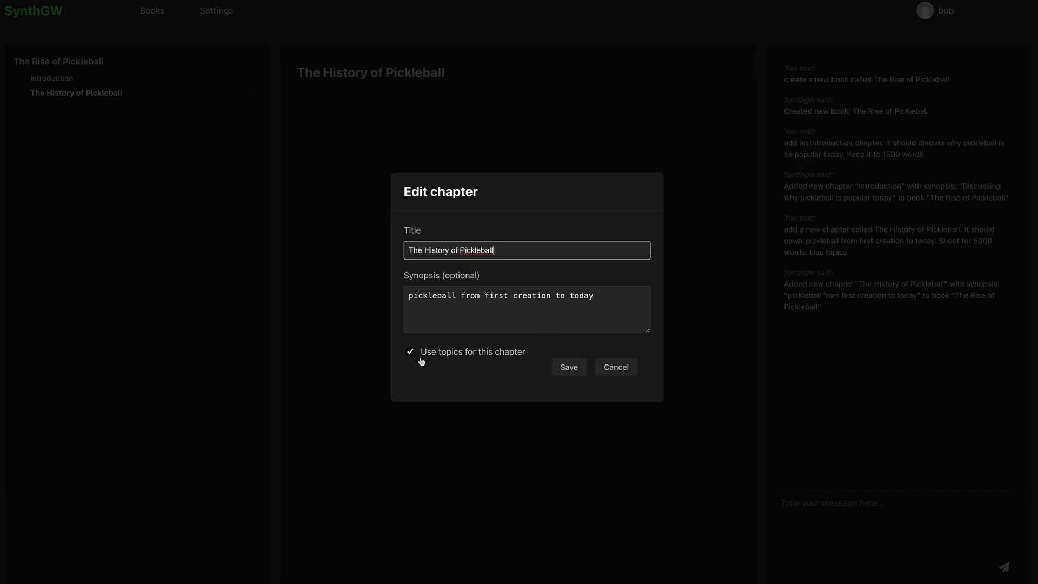
{"action": "left_click", "coordinate": [617, 370]}
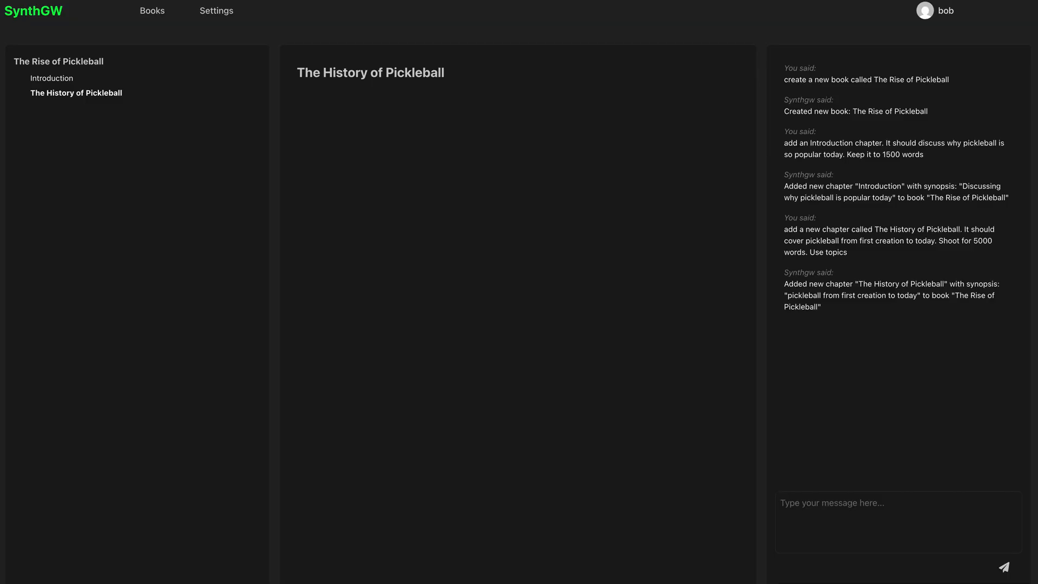
Step: Ask the assistant to create topics for the Pickleball History chapter
{"action": "left_click", "coordinate": [830, 516]}
{"action": "type", "text": "create topics for the Pickleball History chapter"}
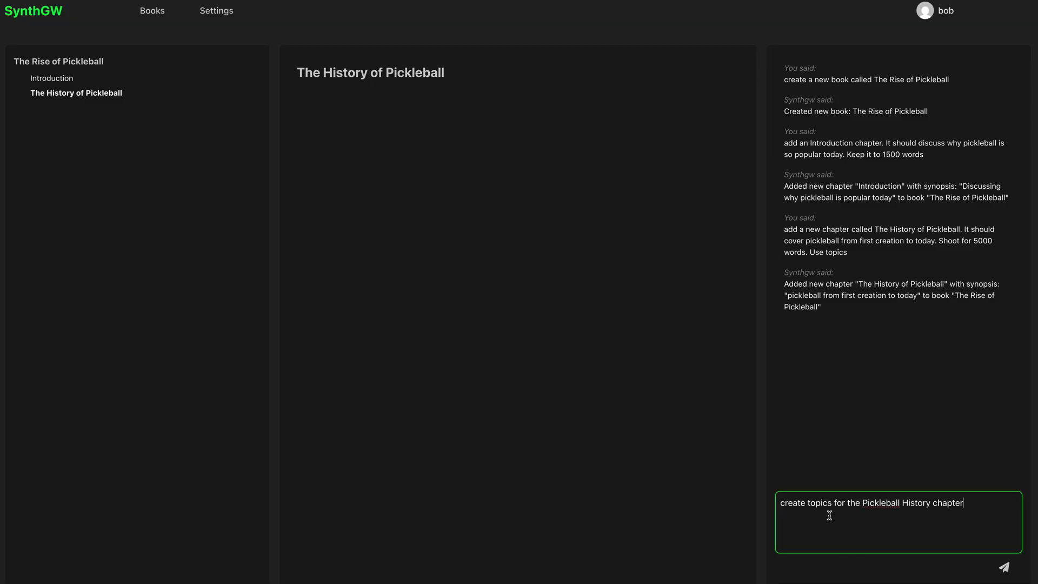
{"action": "key", "text": "Return"}
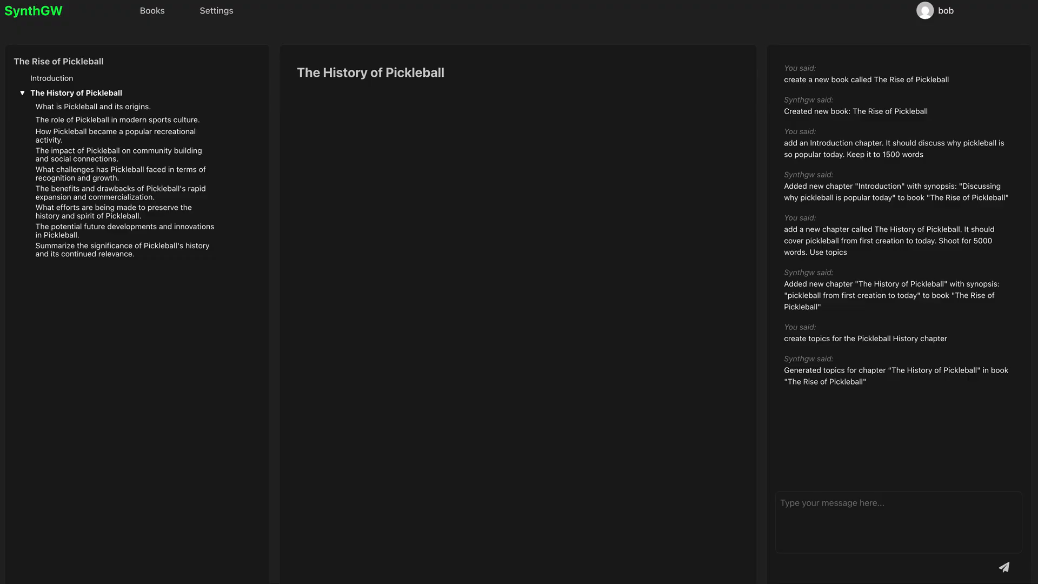
Step: Ask the assistant to add a chapter called Pickleball in the News, researching recent stories and briefly summarizing each one, without using topics
{"action": "left_click", "coordinate": [833, 517]}
{"action": "type", "text": "add another chapter called Pickleball in the News. research recent news stories about Pickleball and provide a short summary of each news story found. Do not use topics for this chapter."}
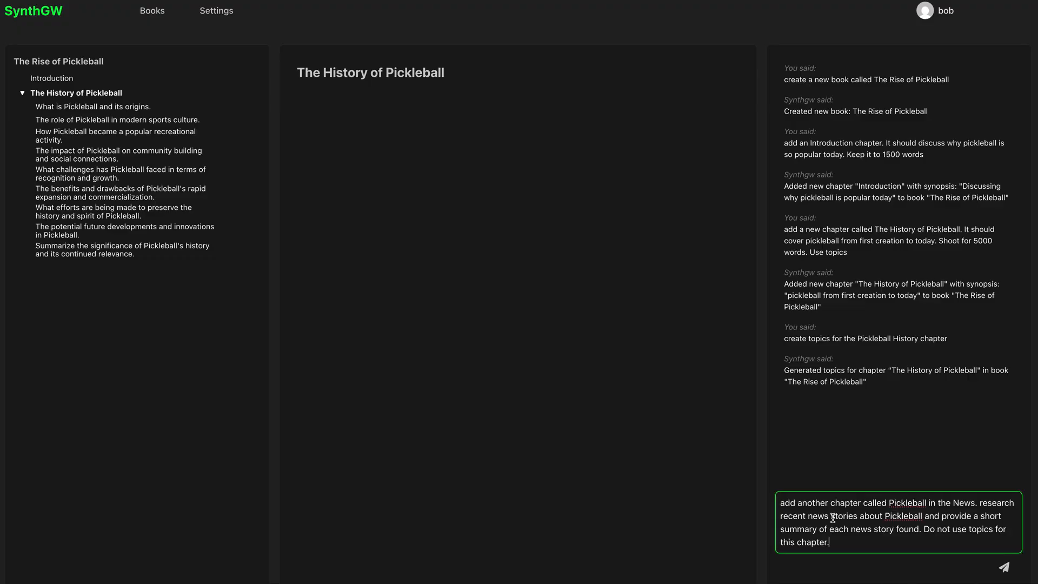
{"action": "key", "text": "Return"}
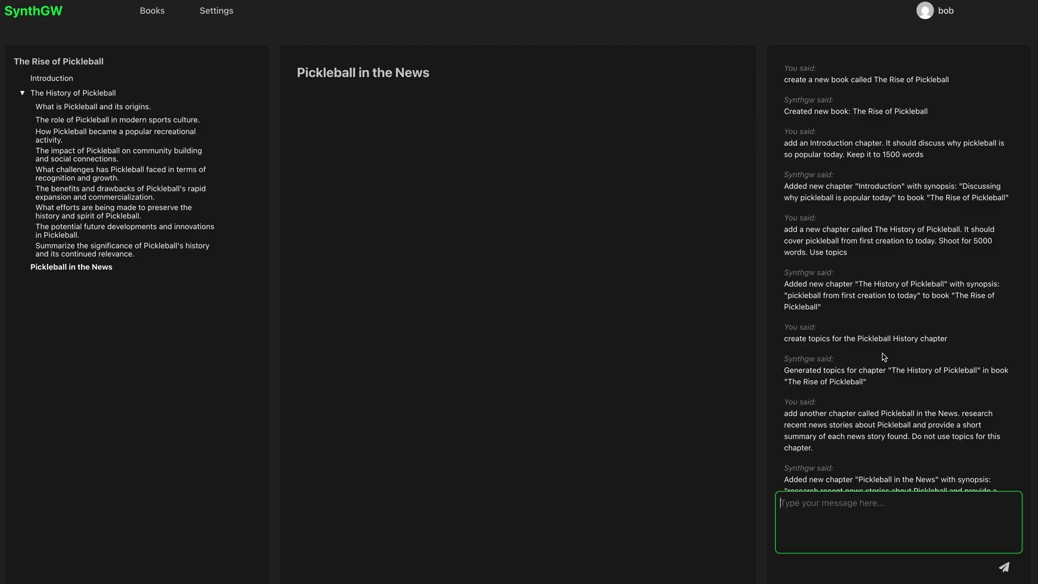
{"action": "scroll", "coordinate": [884, 358], "scroll_direction": "down", "scroll_amount": 2}
{"action": "mouse_move", "coordinate": [91, 271]}
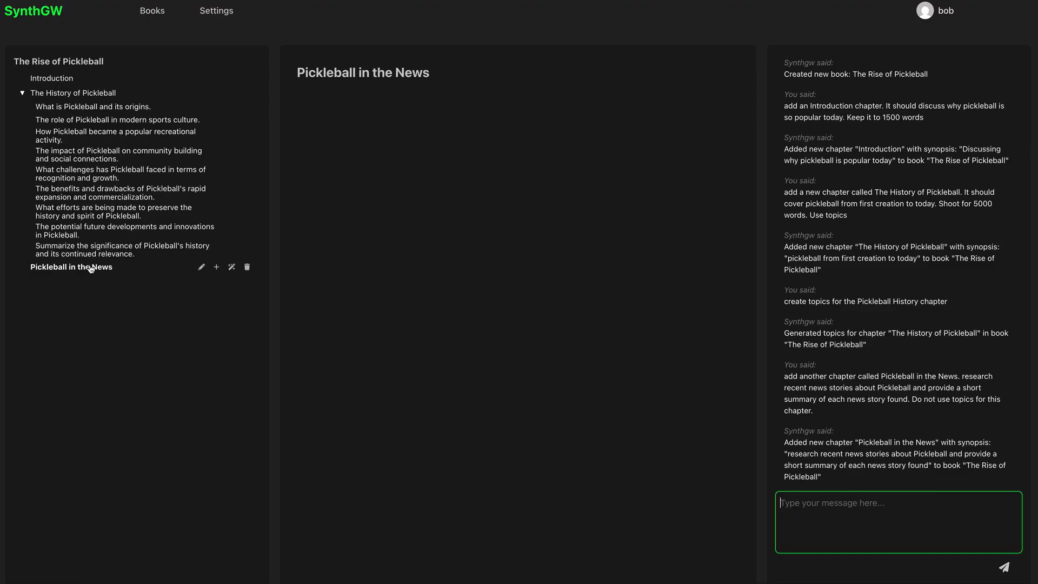
Step: Select the Introduction chapter and ask the assistant to generate its text
{"action": "left_click", "coordinate": [54, 80]}
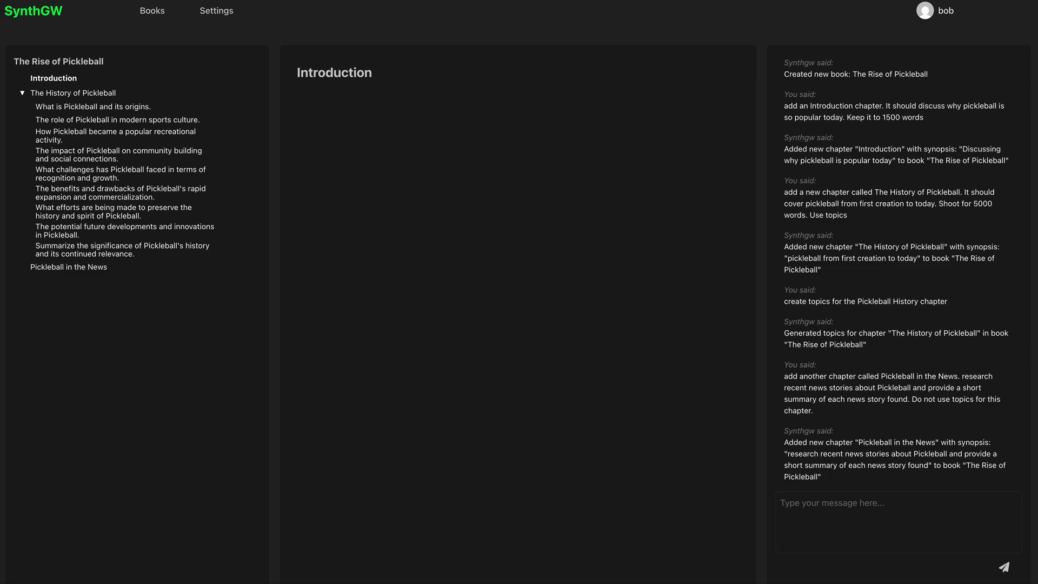
{"action": "left_click", "coordinate": [847, 506]}
{"action": "type", "text": "generate the text for the Introduction chapter"}
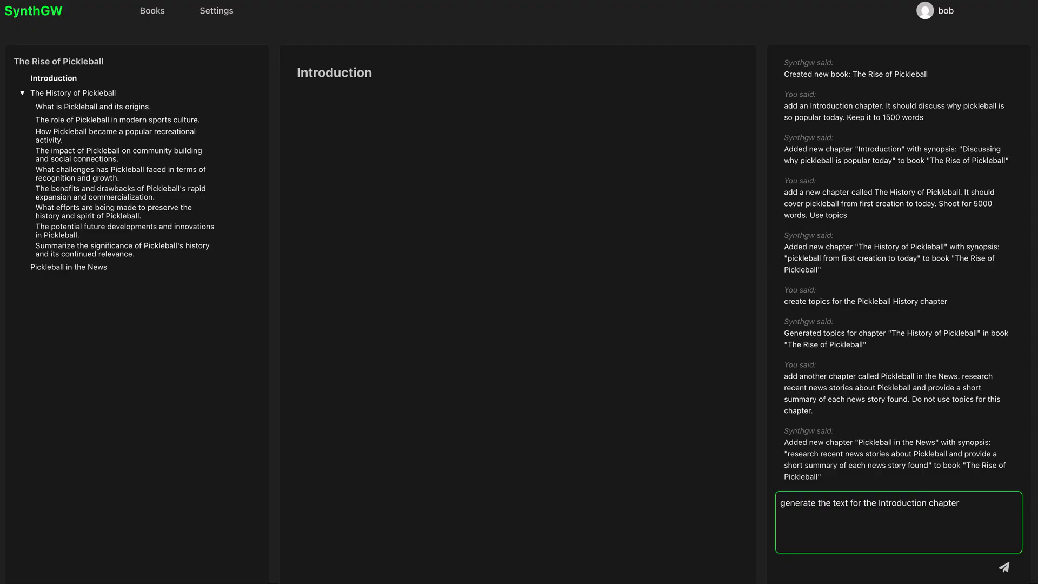
{"action": "key", "text": "Return"}
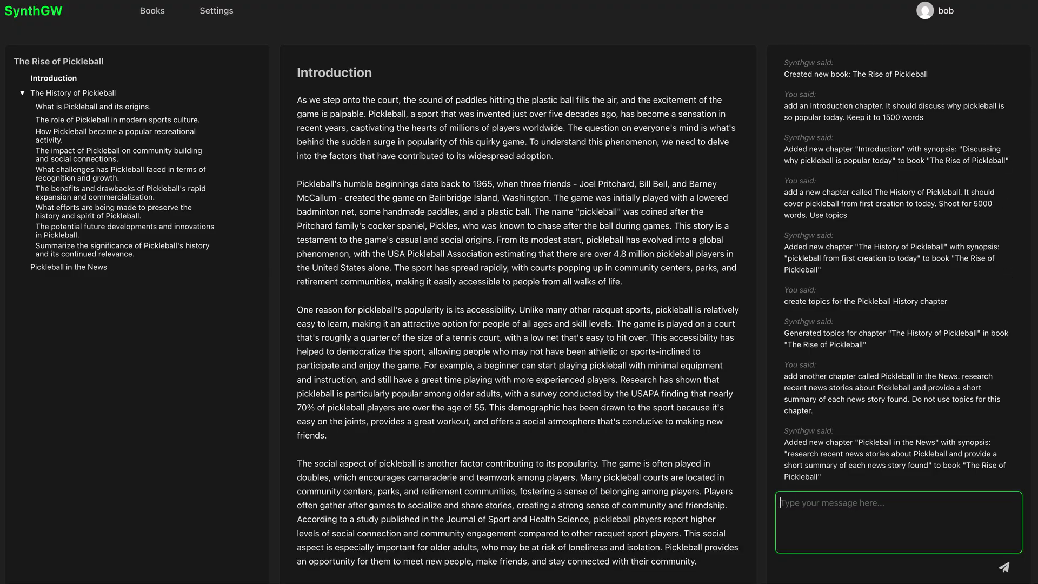
{"action": "left_click", "coordinate": [898, 521]}
Step: Review the text of the Introduction, the first two history topics and Pickleball in the News, plus the news search log screenshot
{"action": "left_click", "coordinate": [54, 78]}
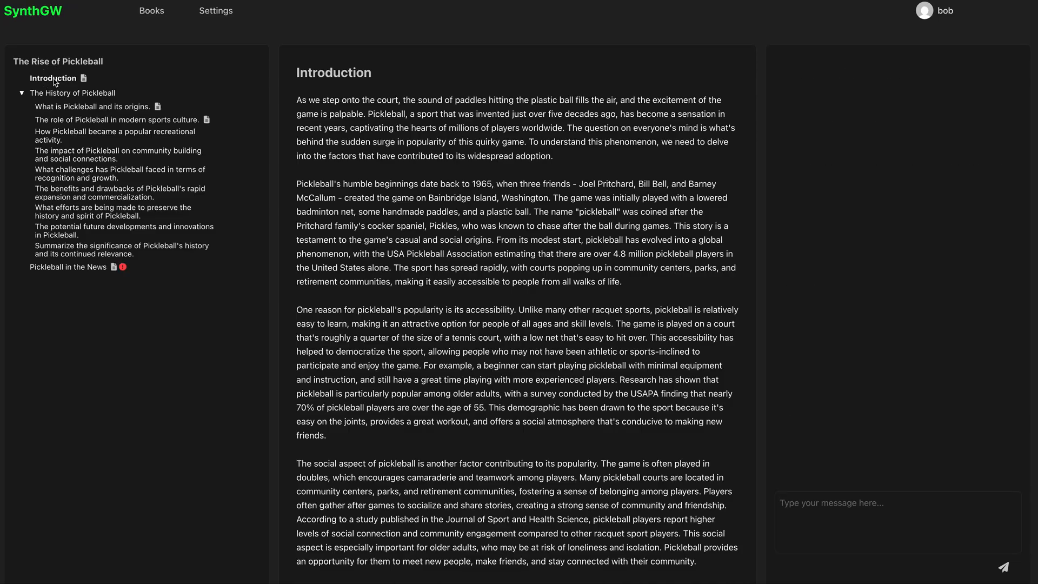
{"action": "left_click", "coordinate": [56, 107]}
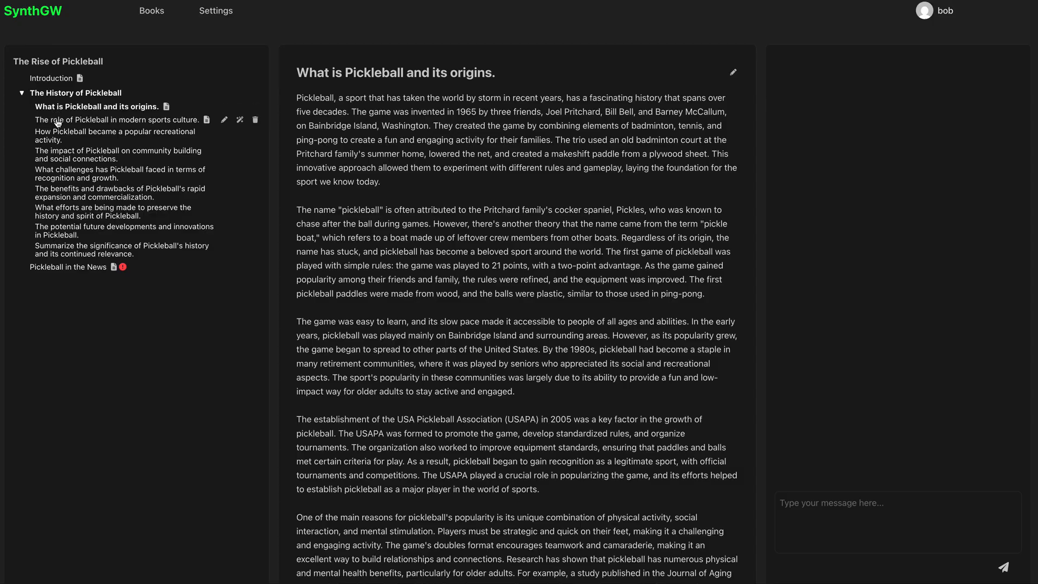
{"action": "left_click", "coordinate": [58, 121]}
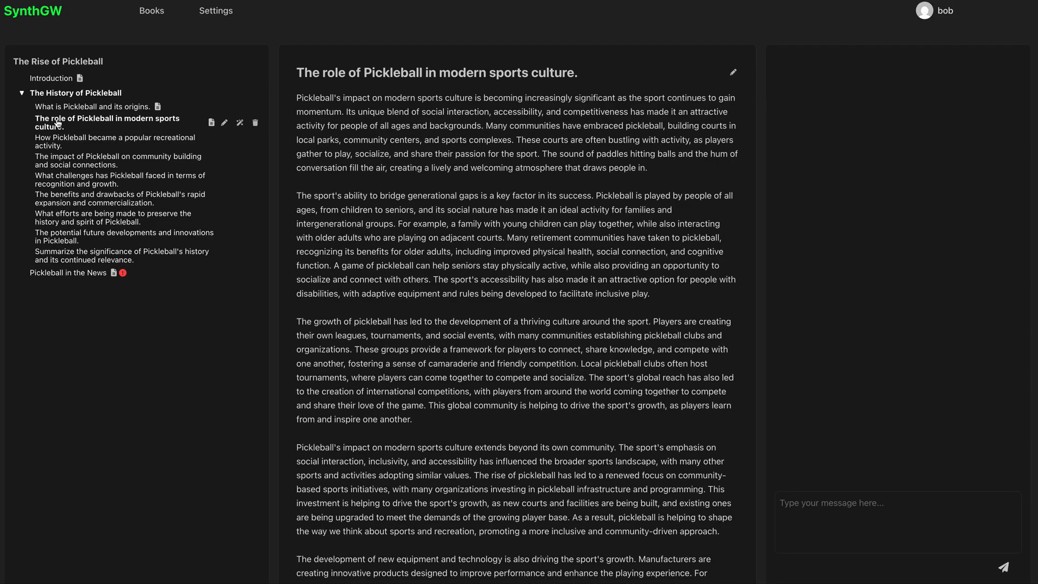
{"action": "left_click", "coordinate": [80, 274]}
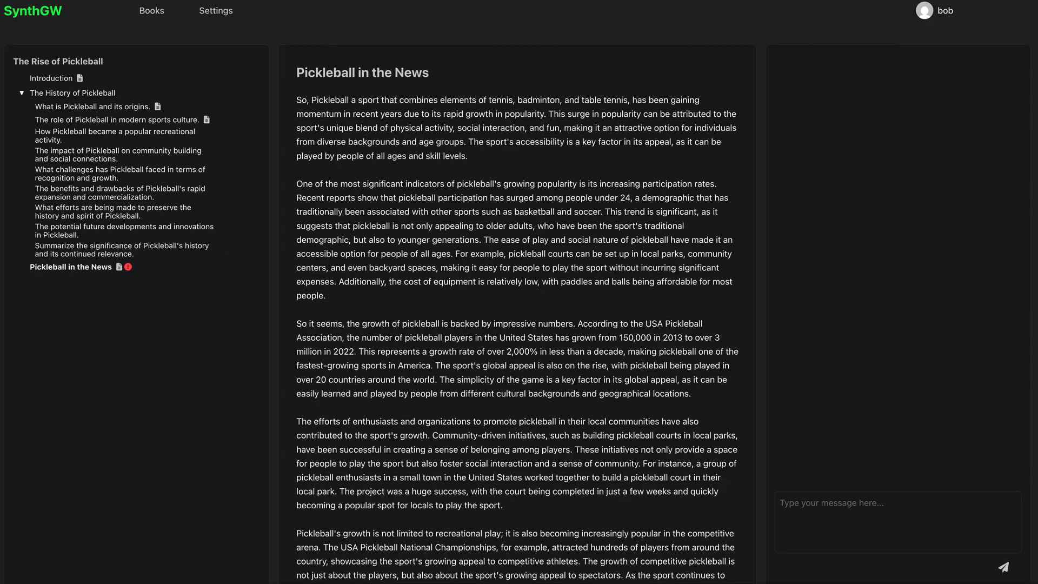
{"action": "left_click_drag", "start_coordinate": [1037, 130], "coordinate": [301, 91]}
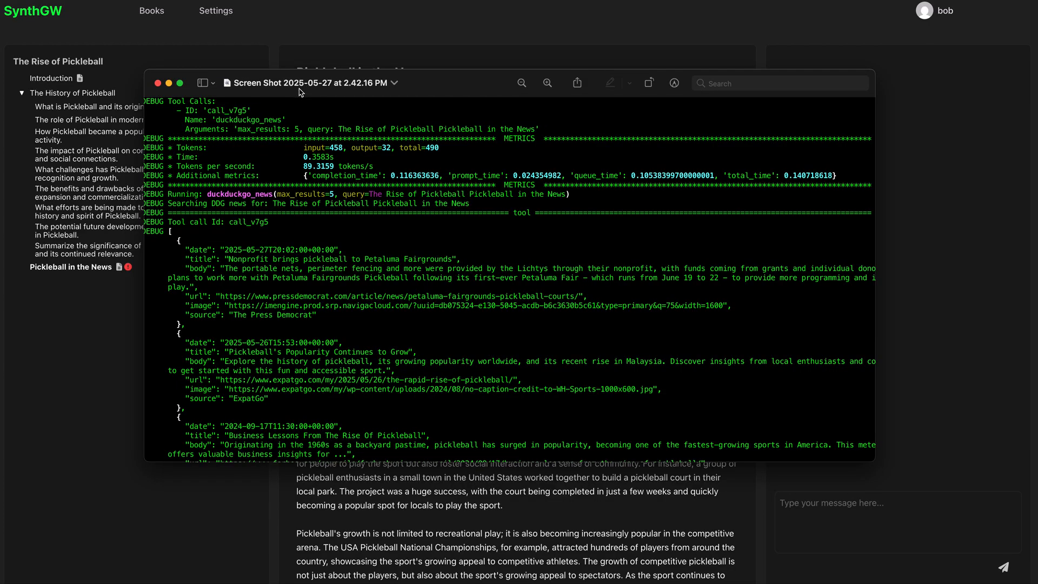
{"action": "left_click_drag", "start_coordinate": [277, 86], "coordinate": [1037, 109]}
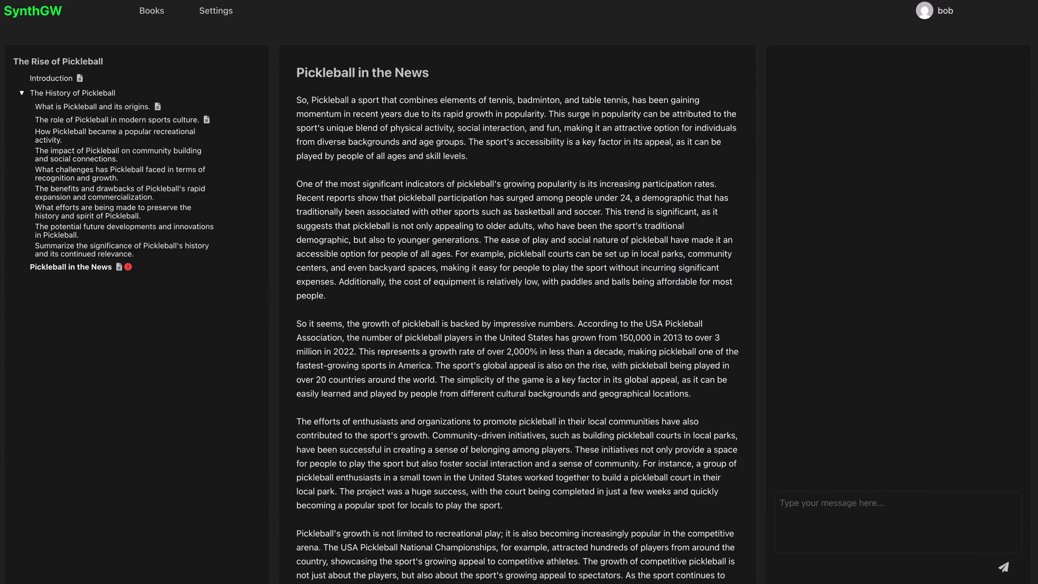
Step: Remove the unverified player numbers flagged in the Fact Check Notes of the Pickleball in the News chapter
{"action": "mouse_move", "coordinate": [80, 270]}
{"action": "left_click", "coordinate": [129, 268]}
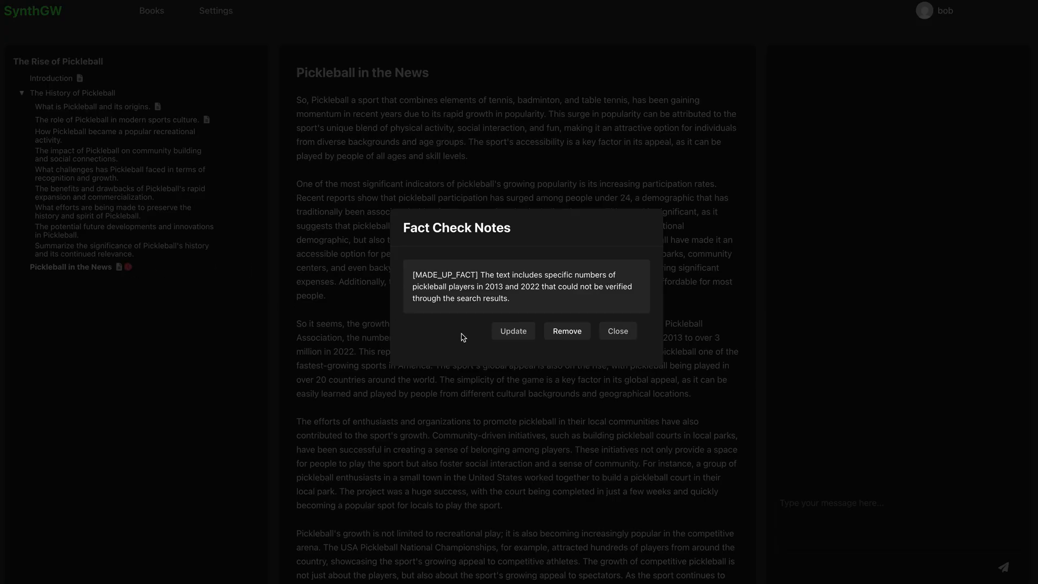
{"action": "left_click", "coordinate": [568, 333]}
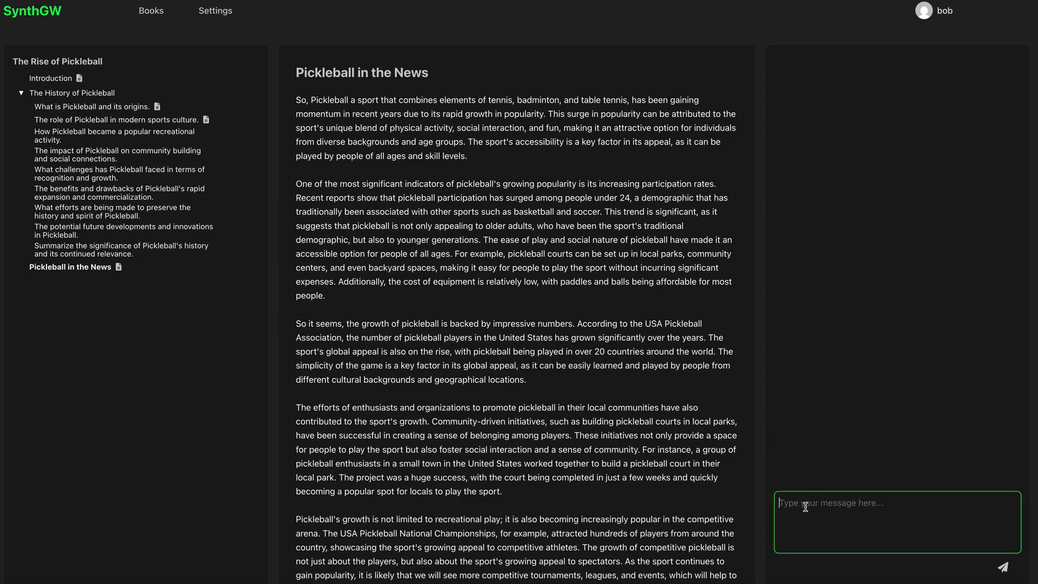
Step: Ask the assistant to edit Pickleball in the News, removing any phrase starting with the word So from the start of any paragraph
{"action": "type", "text": "edit the chapter Pickleball in the News and remove any phrase that starts with the word So from the start of any paragraph"}
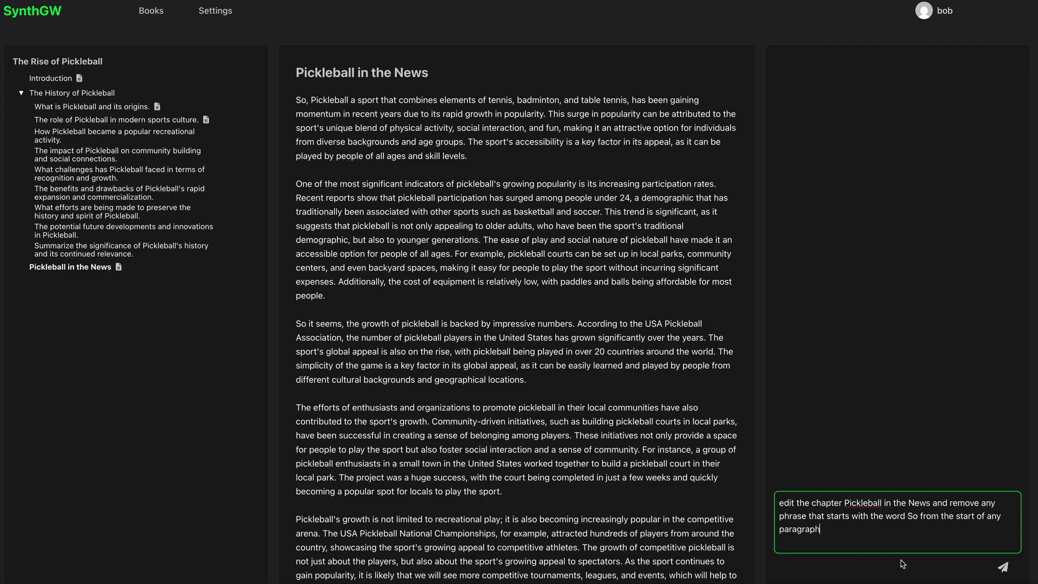
{"action": "key", "text": "Return"}
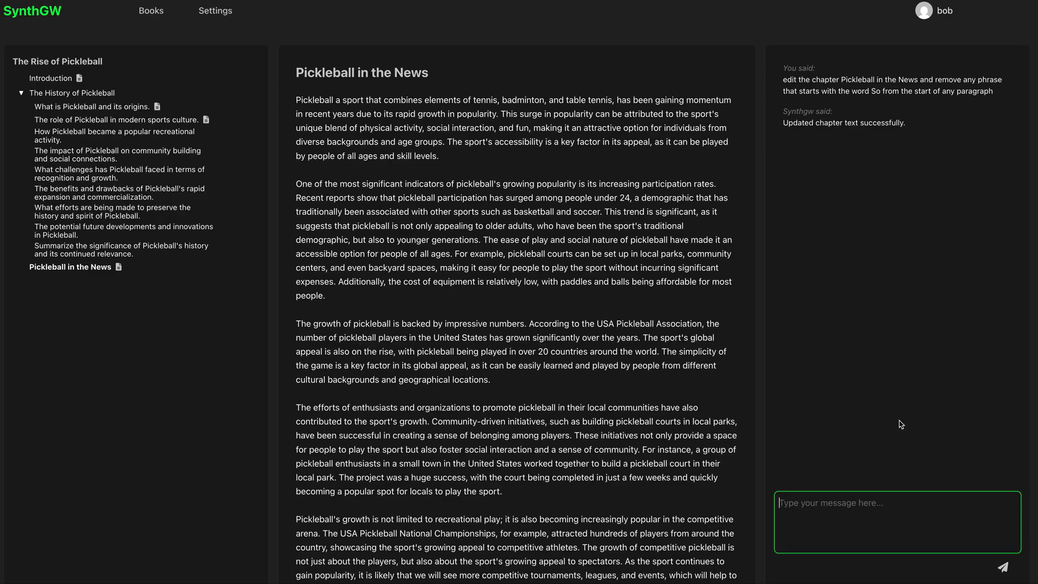
Step: Add to the author profile's writing notes: "Never start a paragraph with the word So or with a phrase that starts with the word So."
{"action": "left_click", "coordinate": [923, 16]}
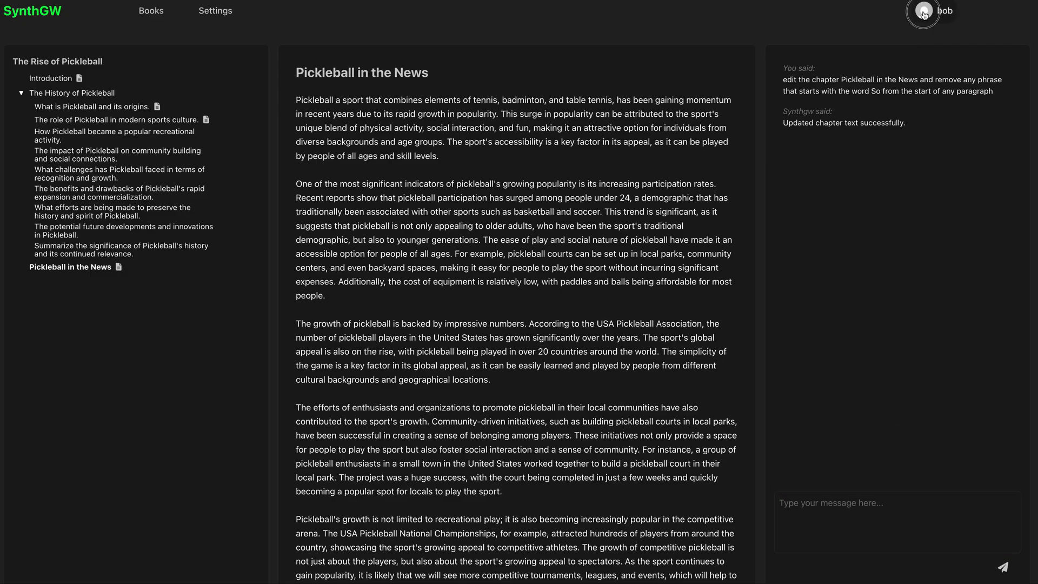
{"action": "left_click", "coordinate": [481, 308]}
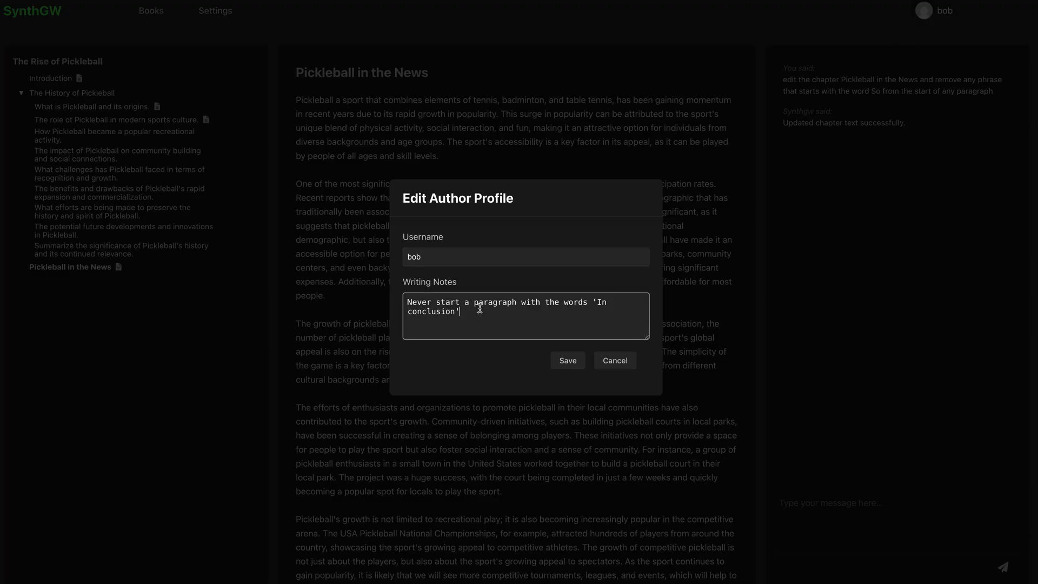
{"action": "type", "text": ". Never start a paragraph with the word"}
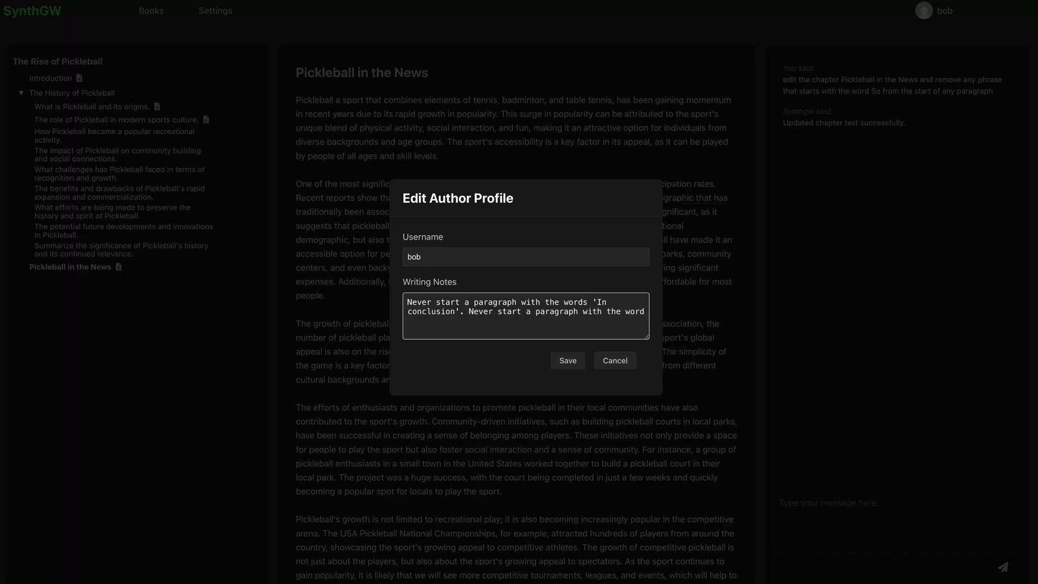
{"action": "type", "text": " So or with a phrase that starts with the word So."}
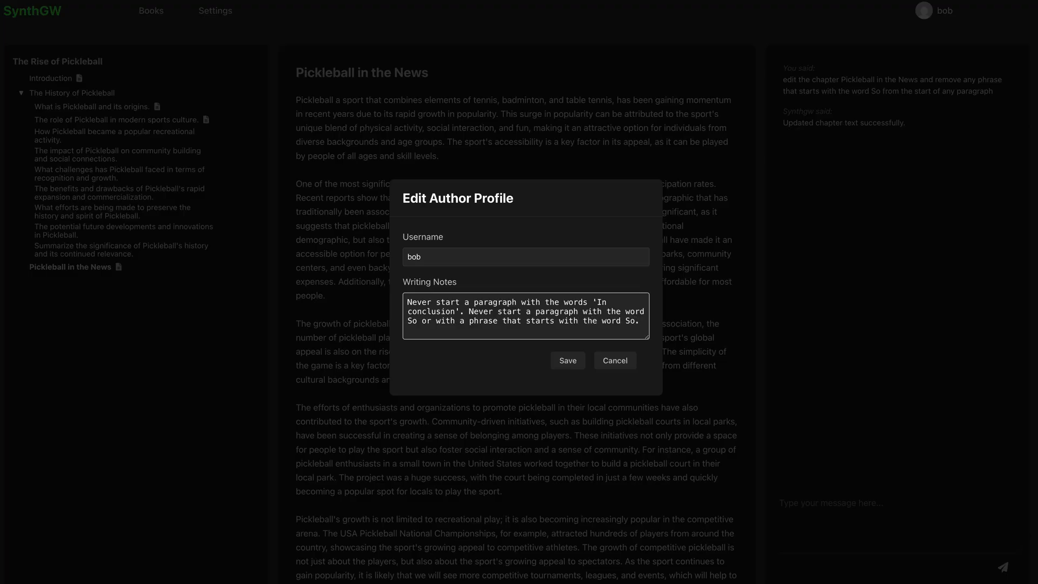
{"action": "left_click", "coordinate": [565, 362]}
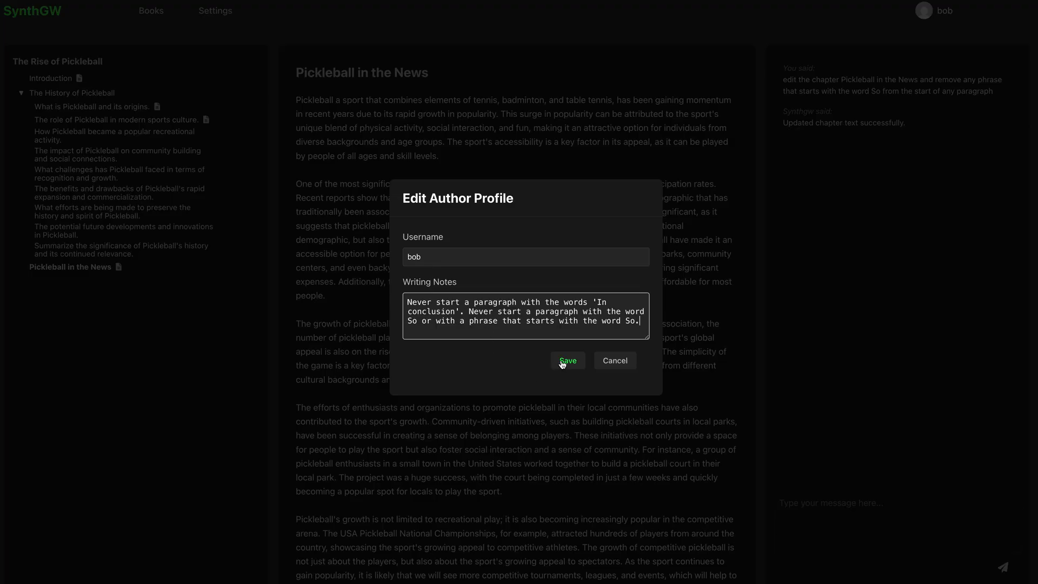
{"action": "left_click", "coordinate": [565, 360]}
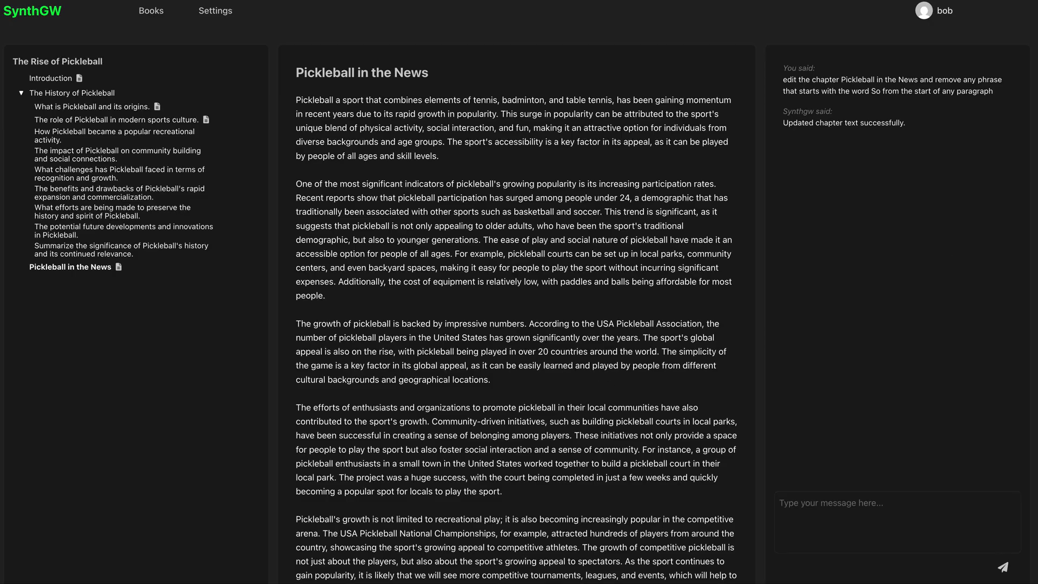
Step: Open the compiled text of the whole book The Rise of Pickleball and read through its Introduction
{"action": "left_click", "coordinate": [51, 63]}
{"action": "left_click", "coordinate": [242, 63]}
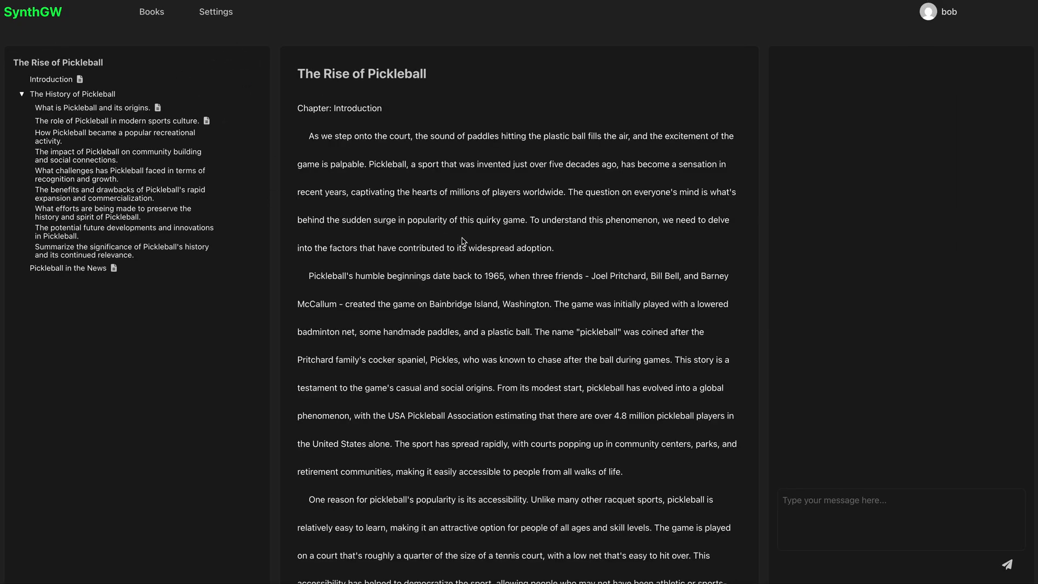
{"action": "scroll", "coordinate": [462, 240], "scroll_direction": "down", "scroll_amount": 2}
{"action": "scroll", "coordinate": [462, 241], "scroll_direction": "down", "scroll_amount": 4}
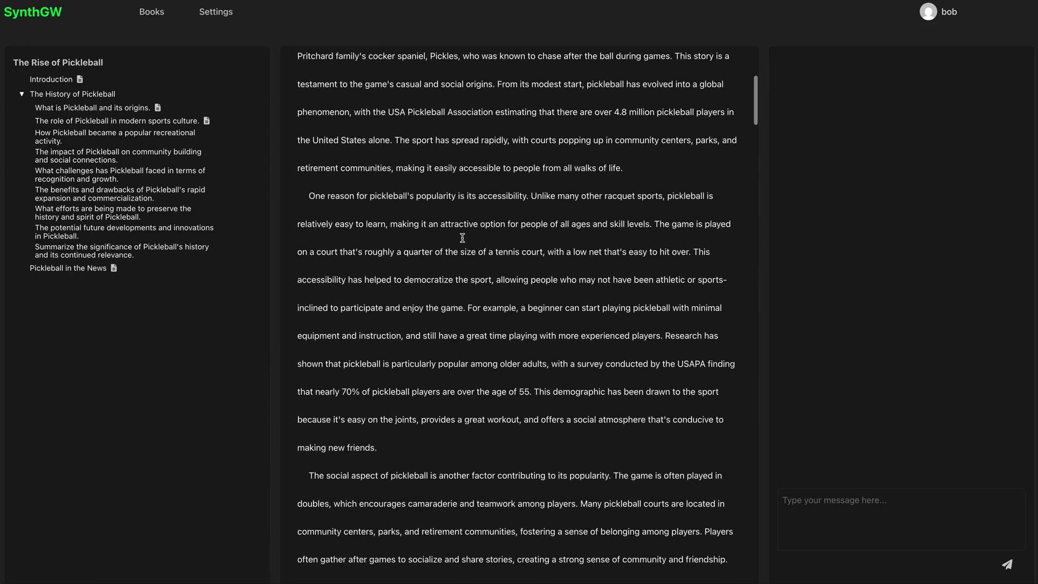
{"action": "scroll", "coordinate": [463, 240], "scroll_direction": "down", "scroll_amount": 3}
{"action": "scroll", "coordinate": [464, 240], "scroll_direction": "down", "scroll_amount": 2}
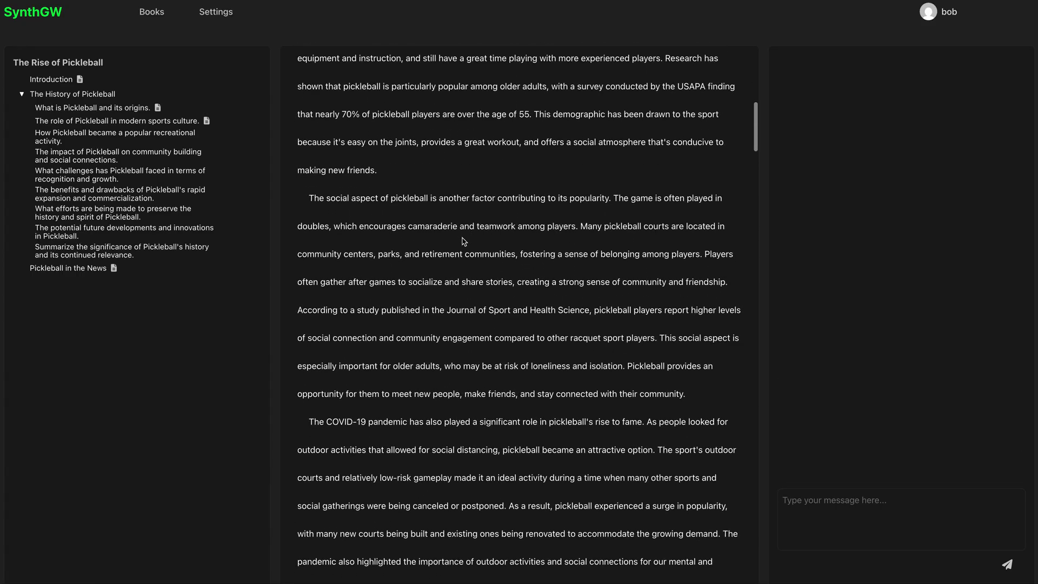
{"action": "scroll", "coordinate": [464, 242], "scroll_direction": "up", "scroll_amount": 10}
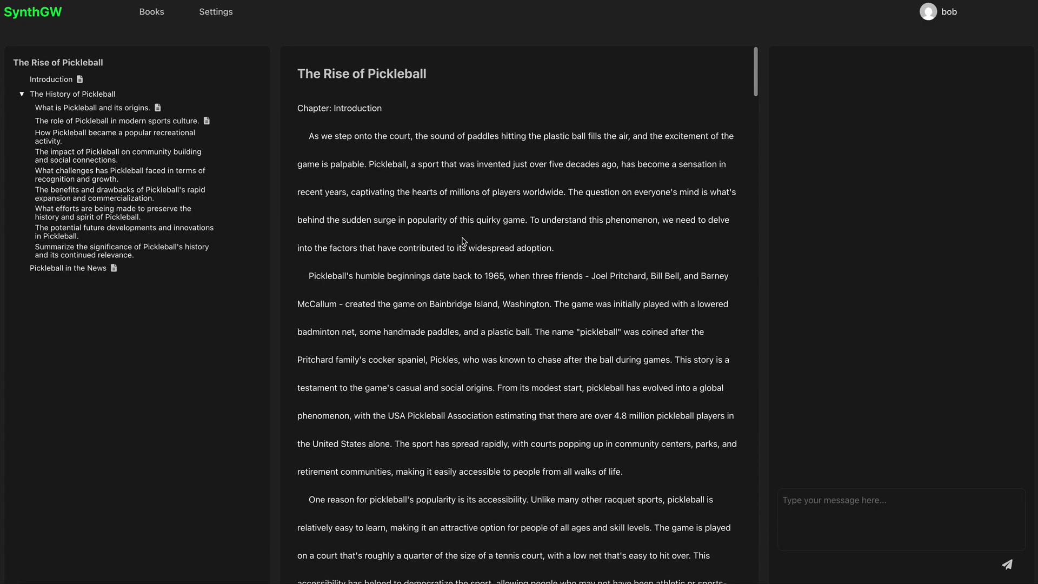